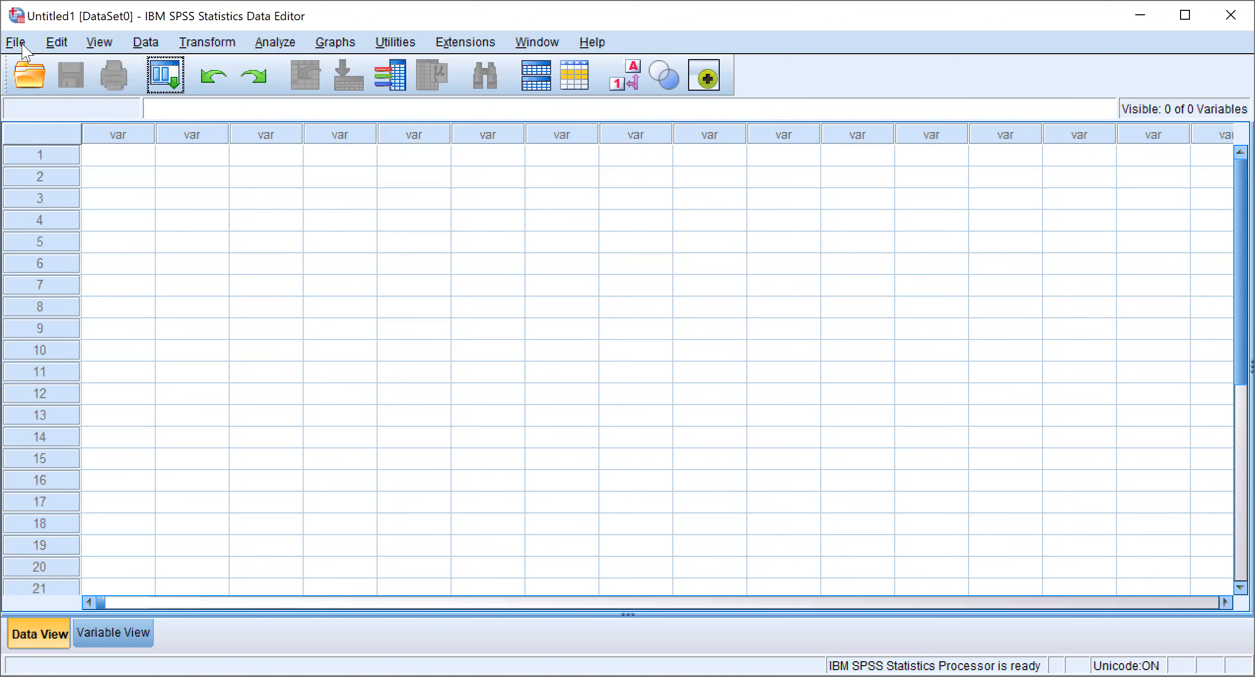
Open the Excel data file EDL701_Data.xls from the Downloads folder, using the Excel file type filter
click(18, 43)
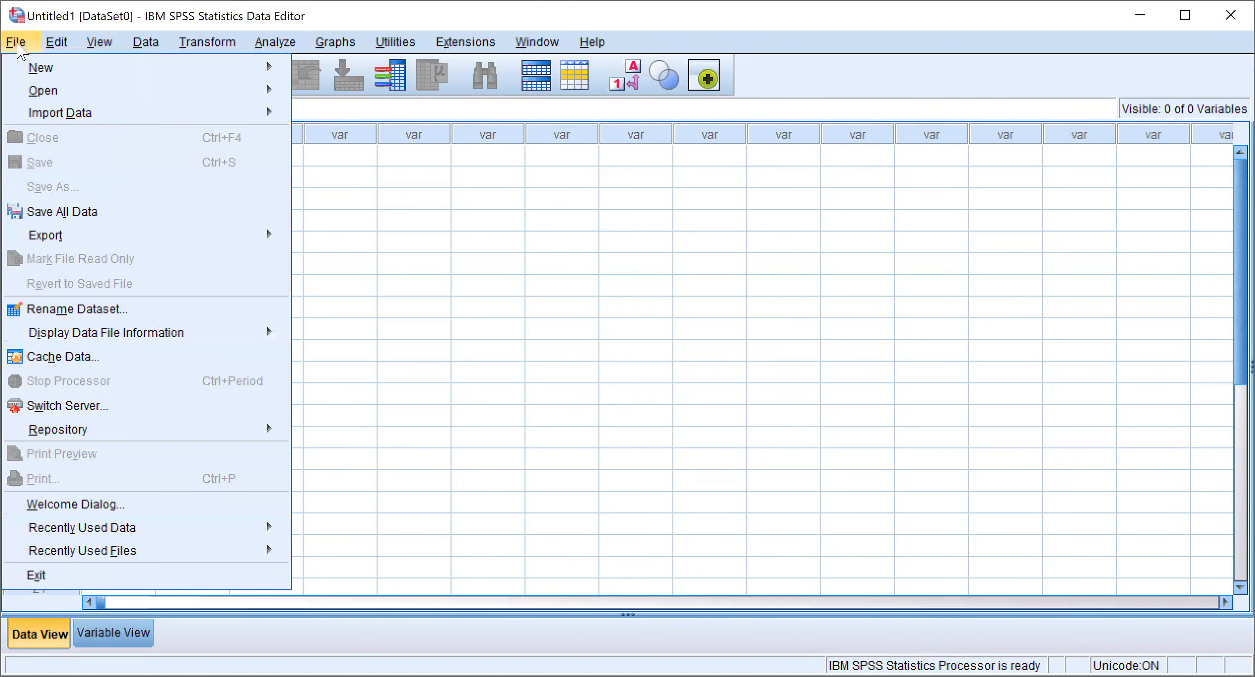
mouse_move(134, 101)
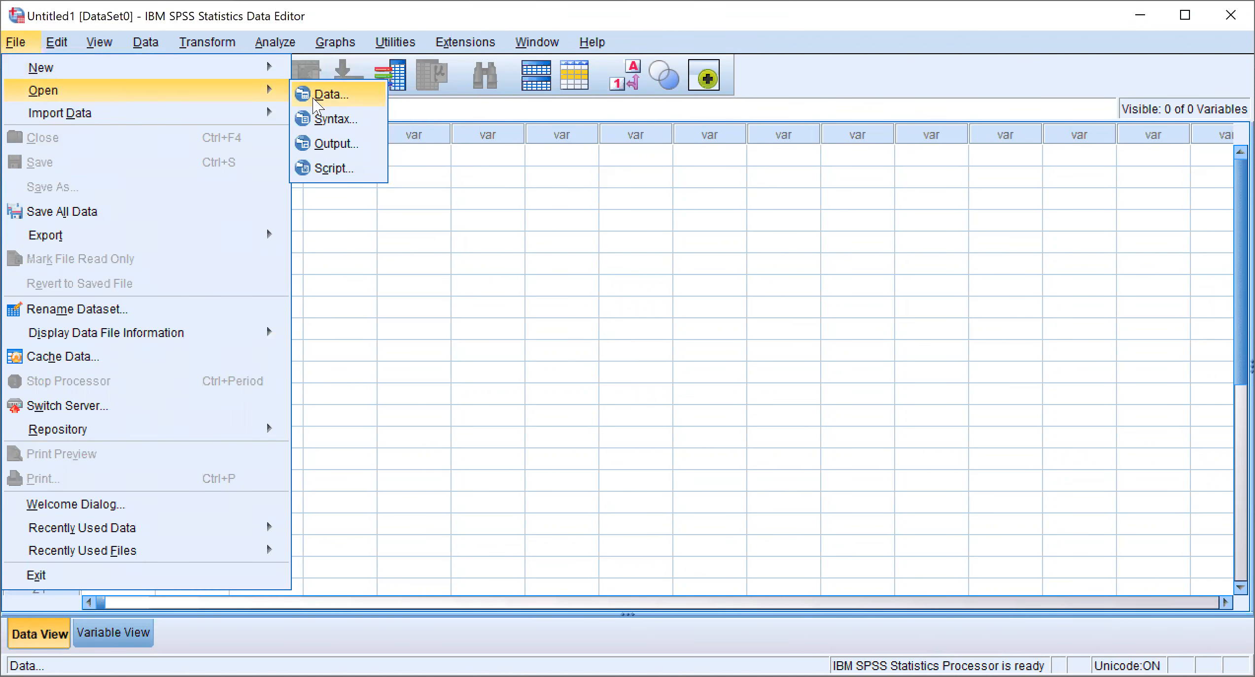
click(326, 95)
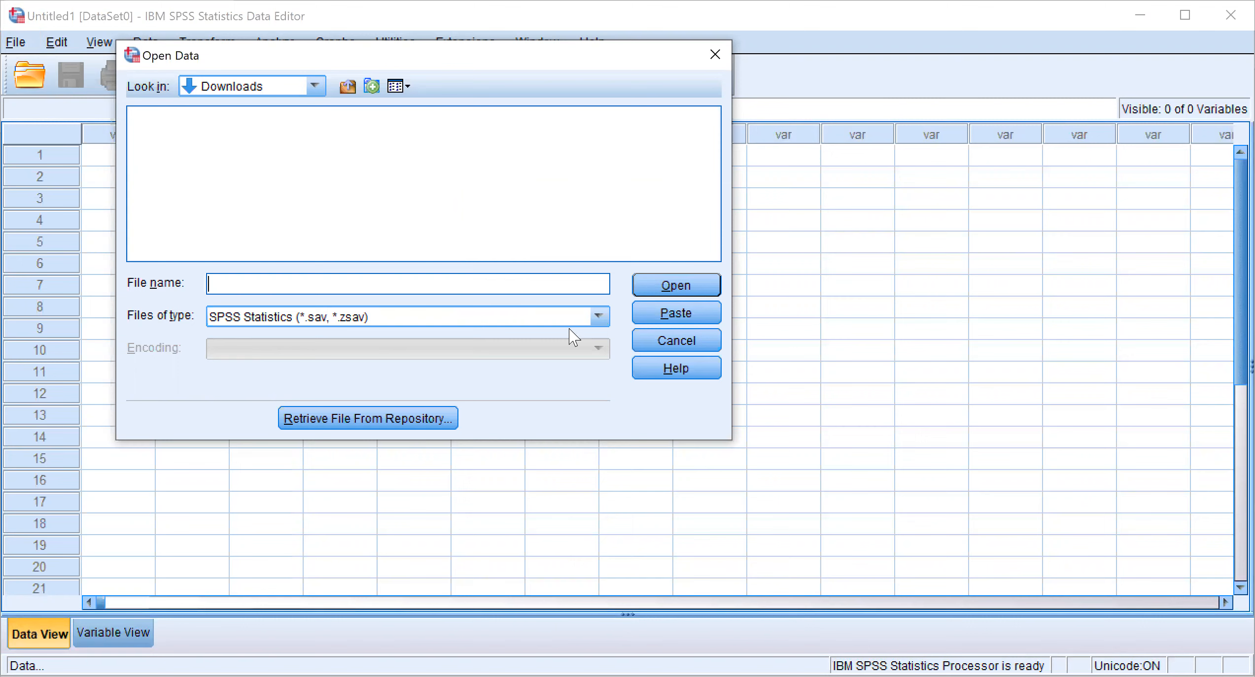
click(598, 317)
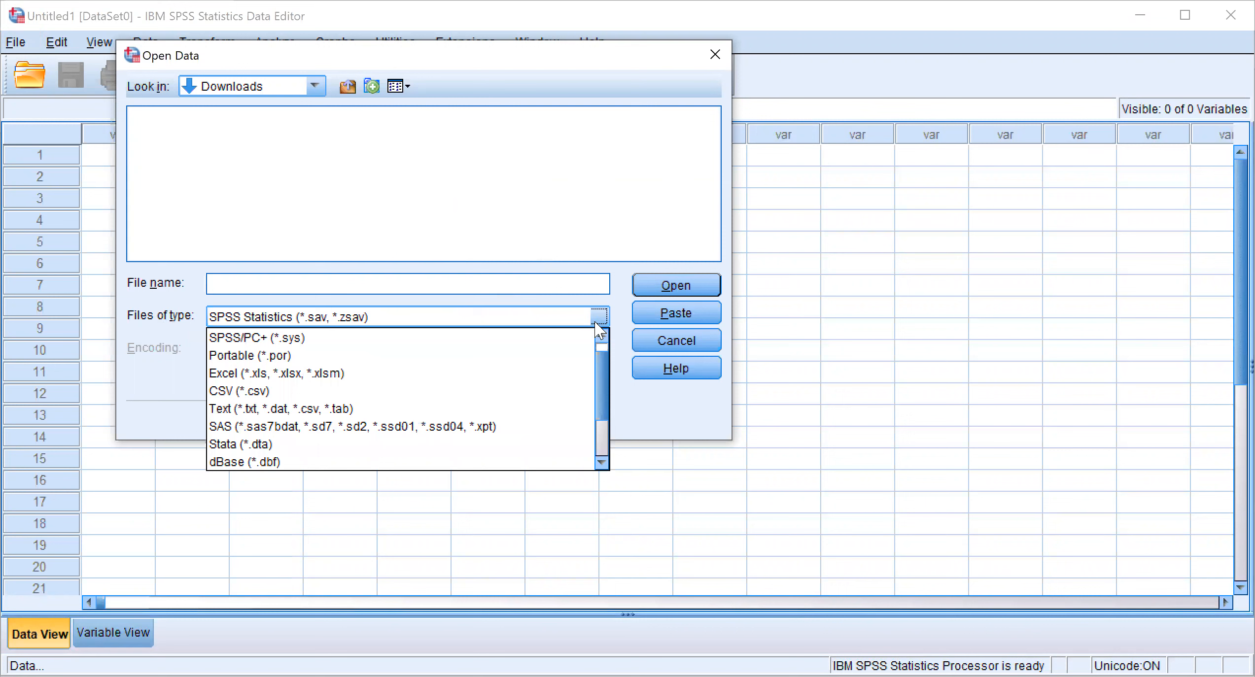
scroll(592, 394, down, 2)
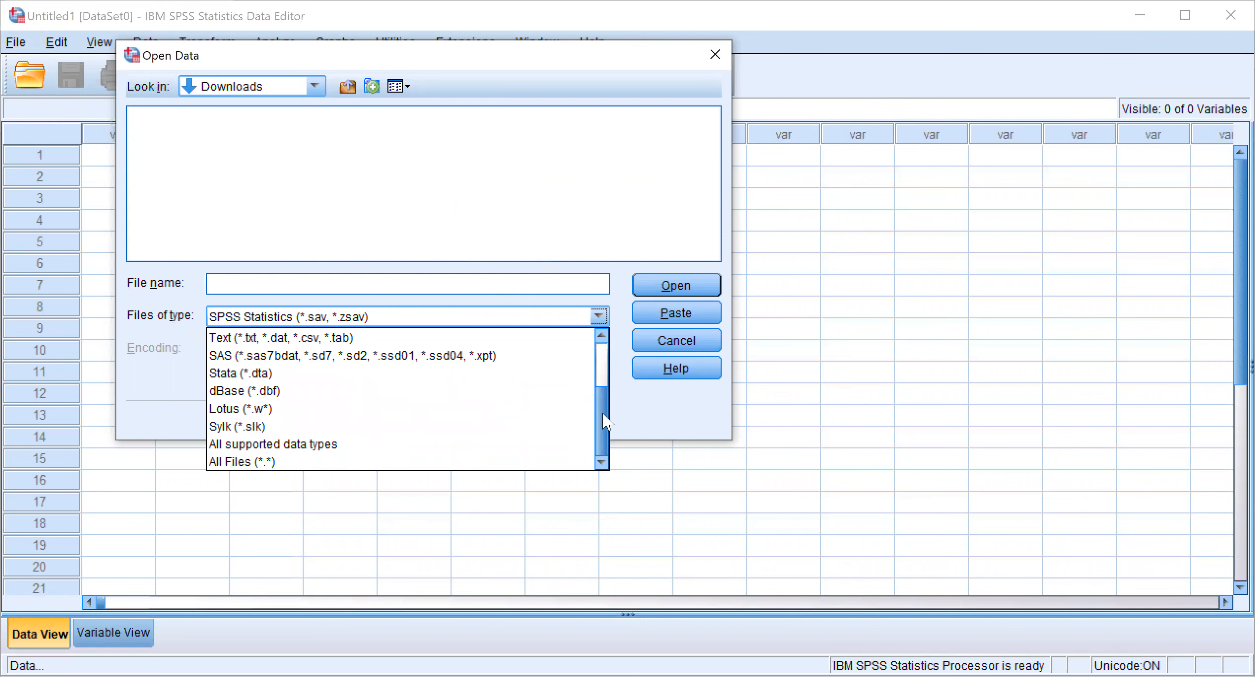
click(567, 462)
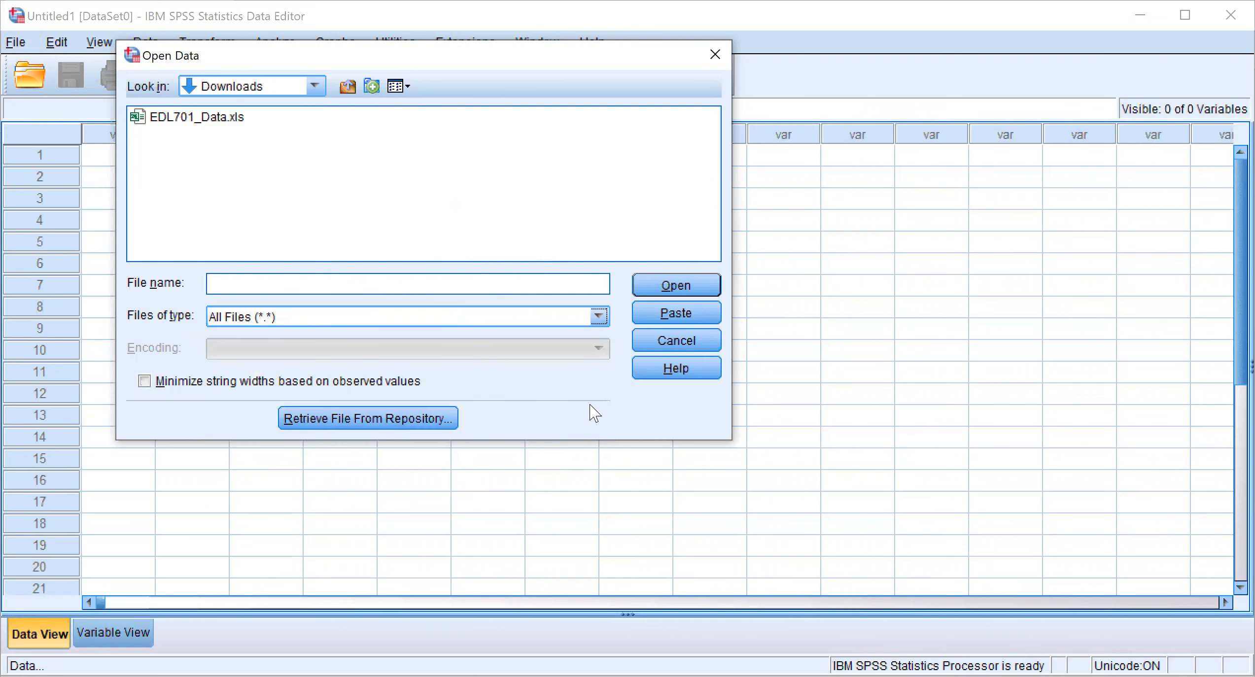
click(599, 317)
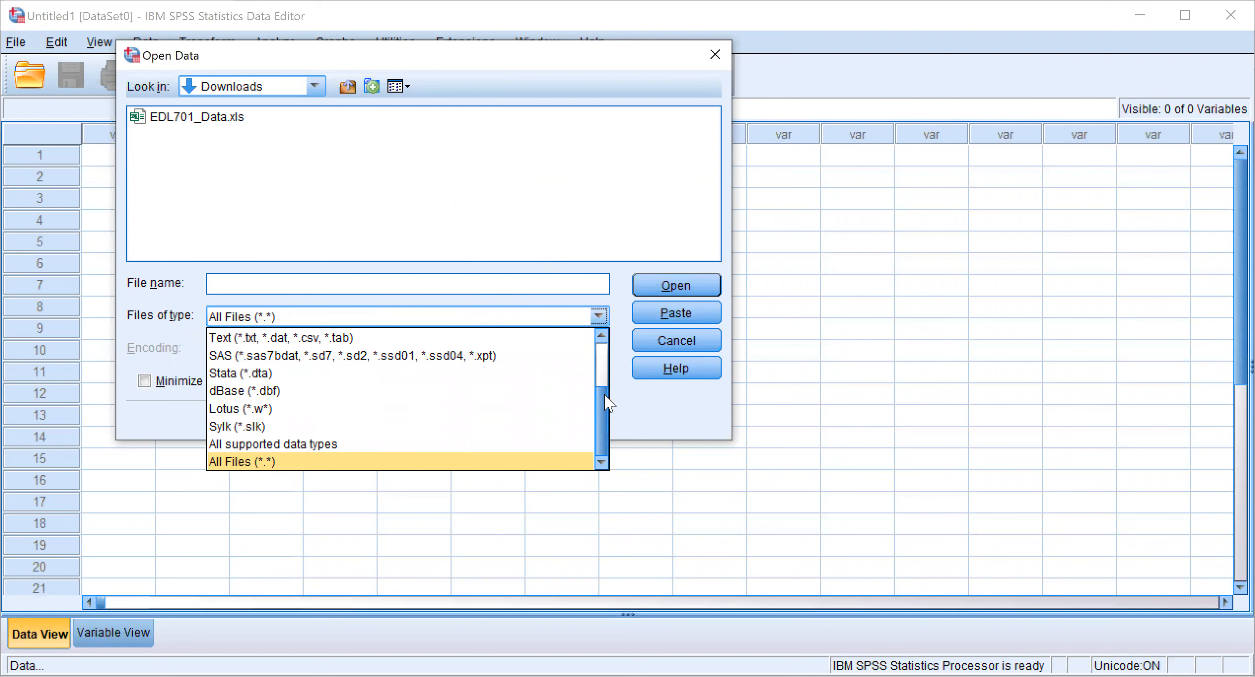
scroll(454, 371, up, 2)
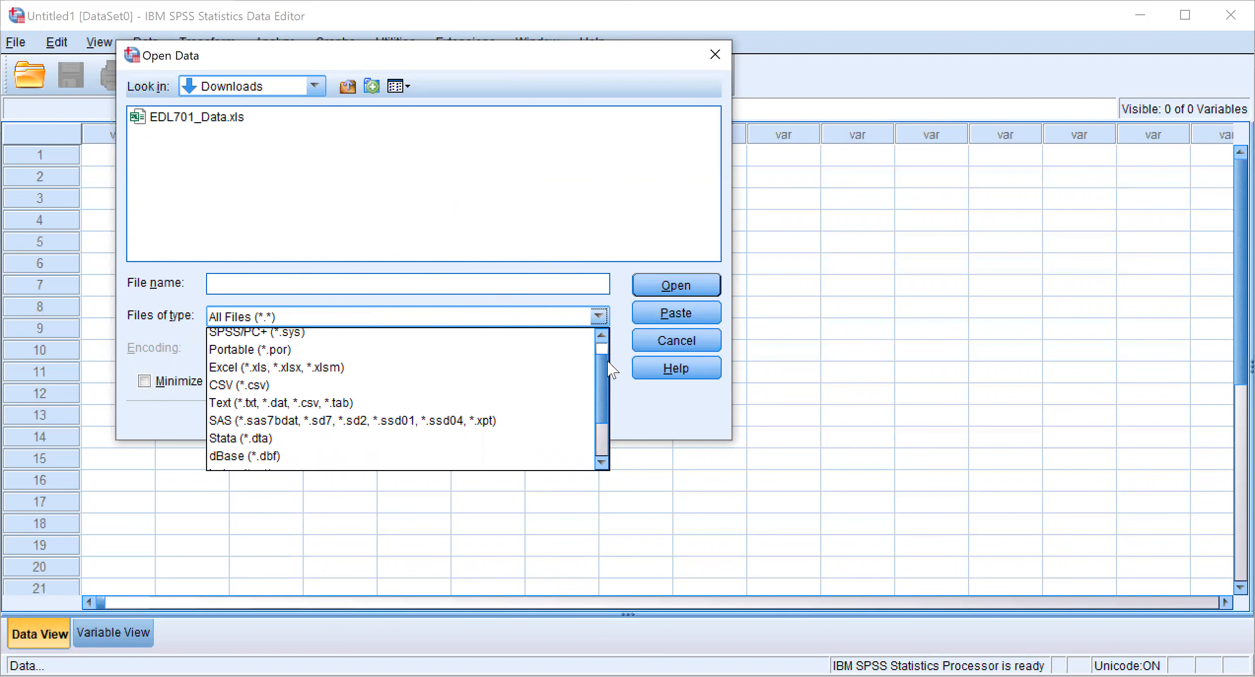
click(455, 368)
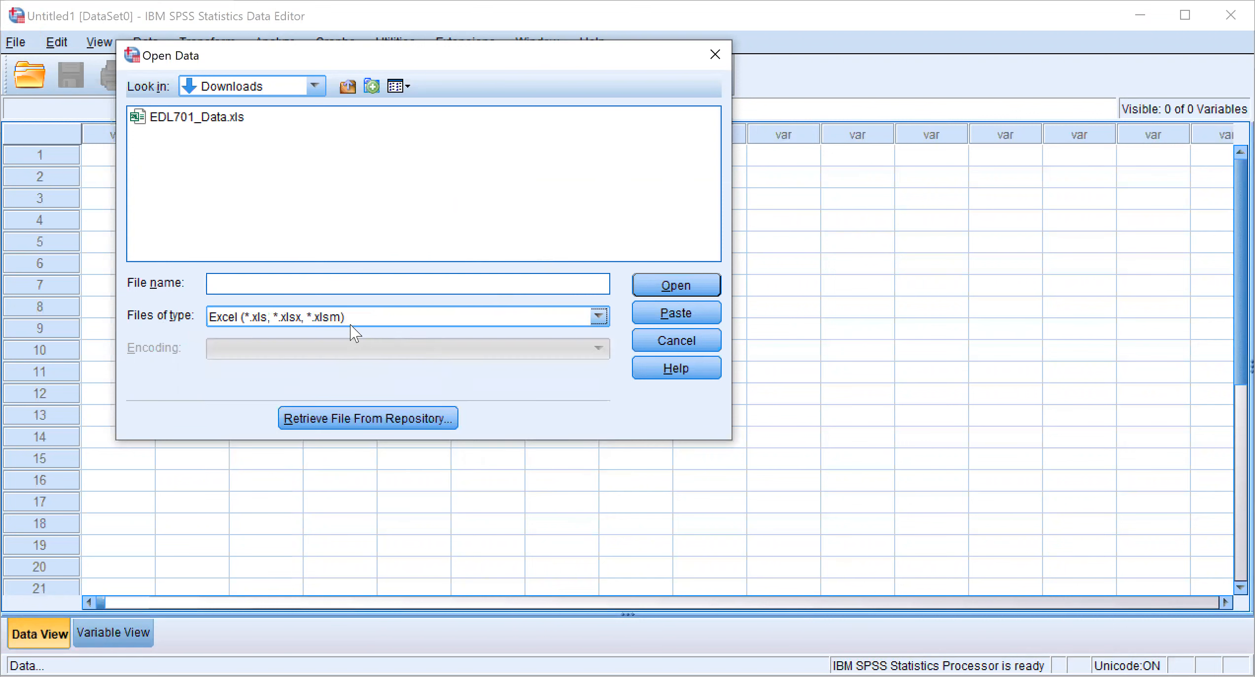
click(216, 118)
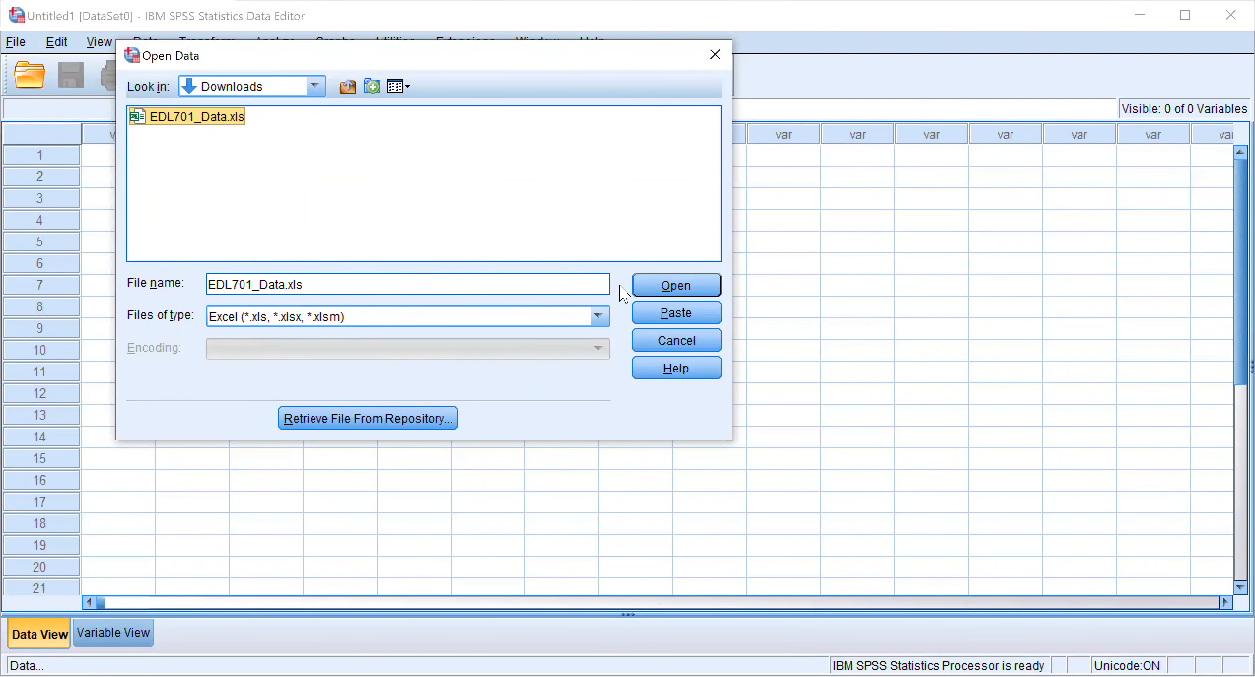
click(656, 286)
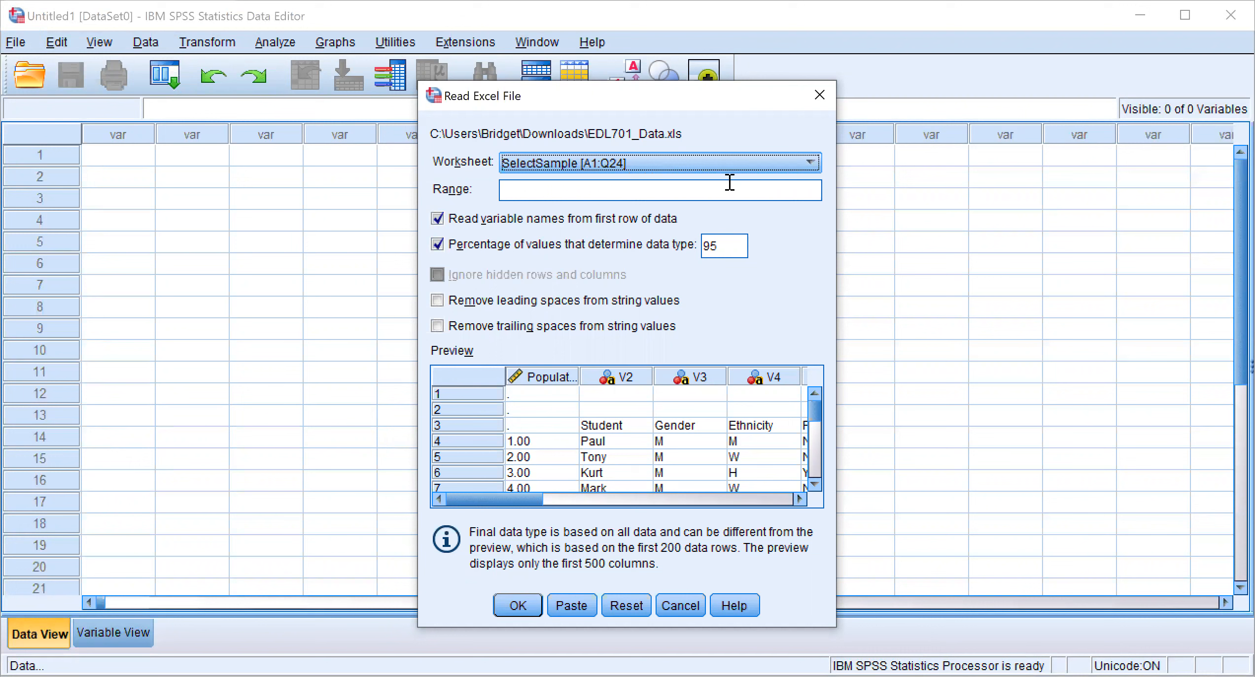
Import the ClassSimpleFreq worksheet, reading variable names from the first row of data
click(810, 163)
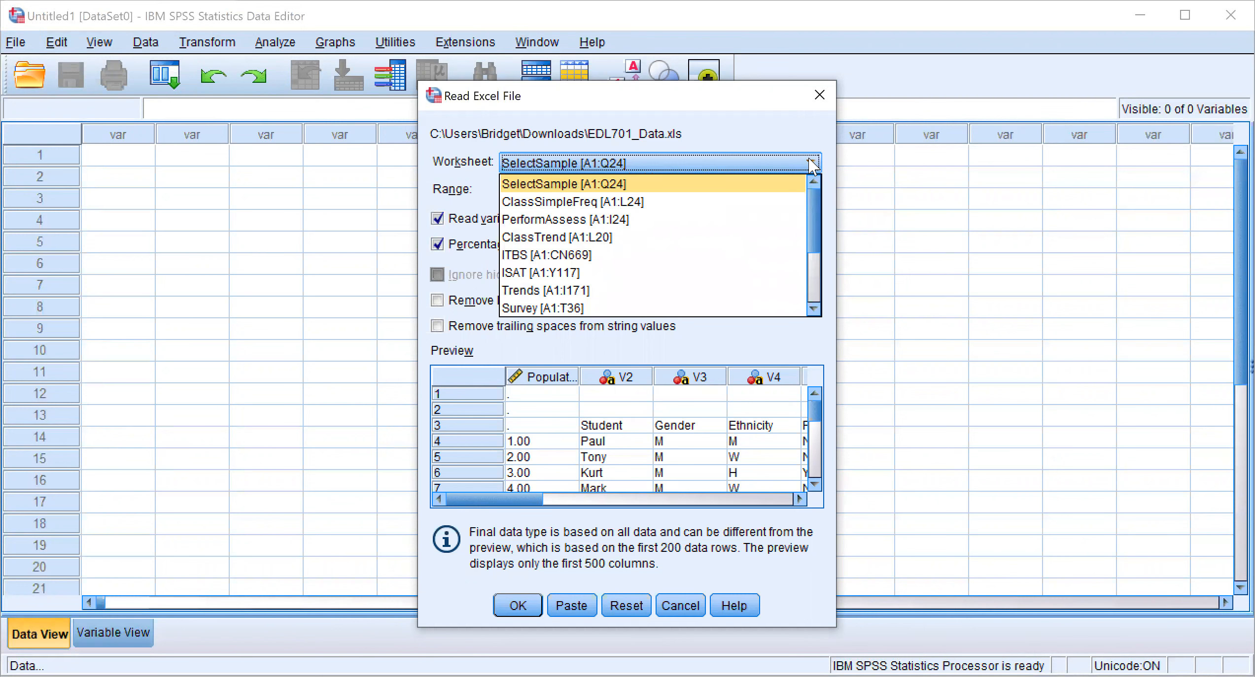
click(742, 202)
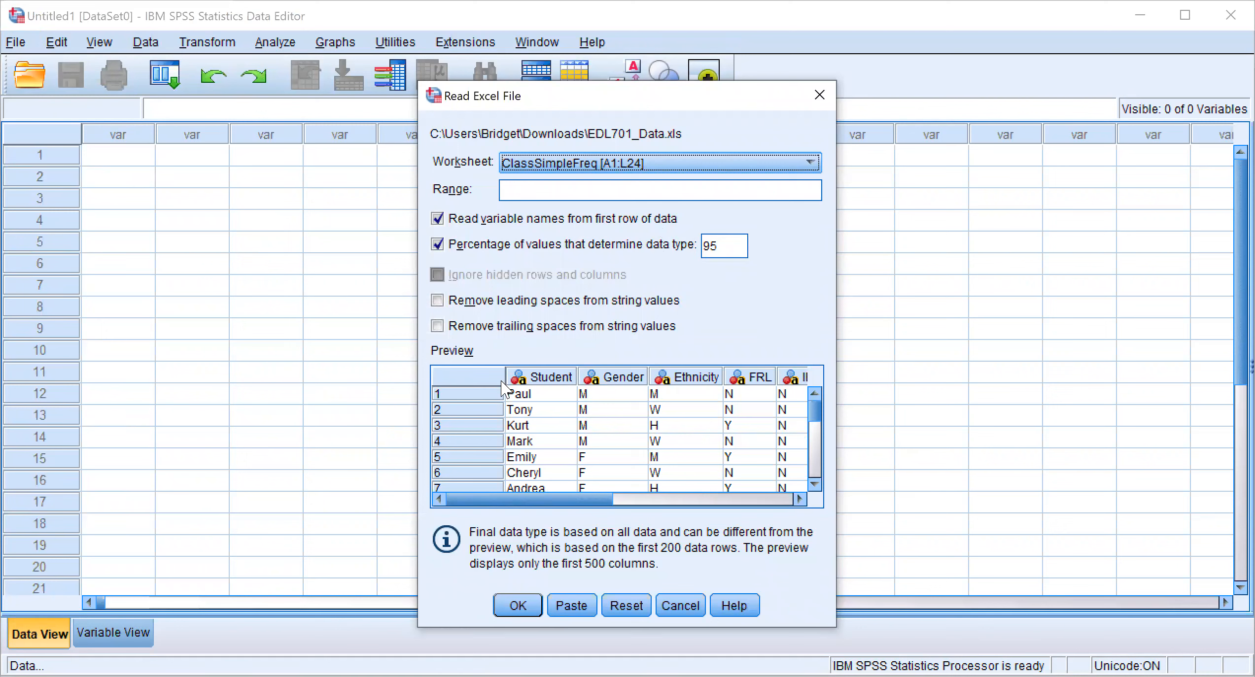
drag(614, 485, 583, 519)
drag(816, 427, 813, 464)
click(520, 607)
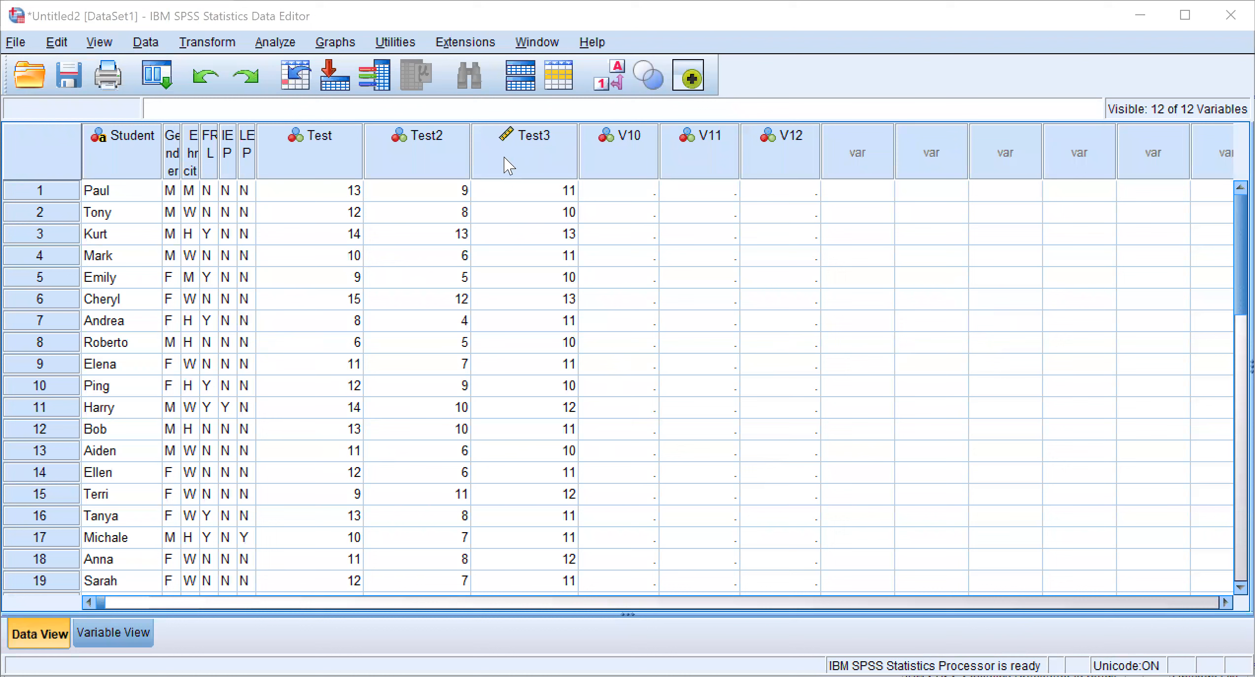
Clear the empty variables V10, V11 and V12 from the dataset
click(614, 146)
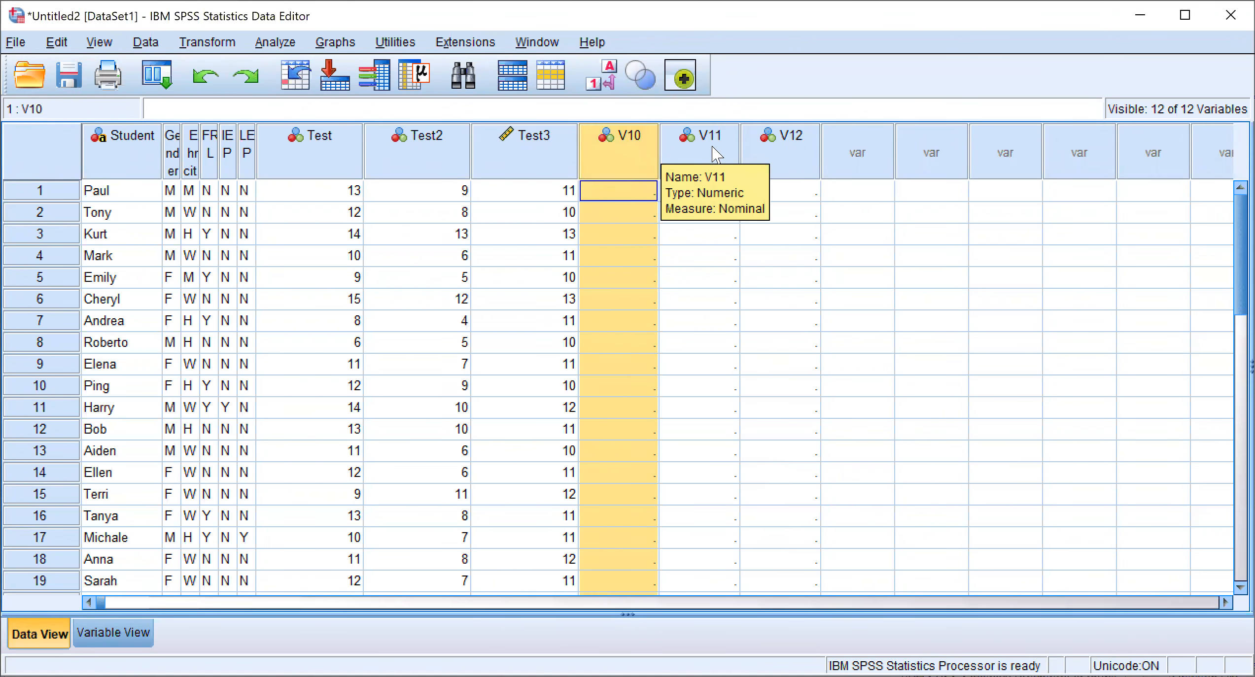
shift+click(787, 159)
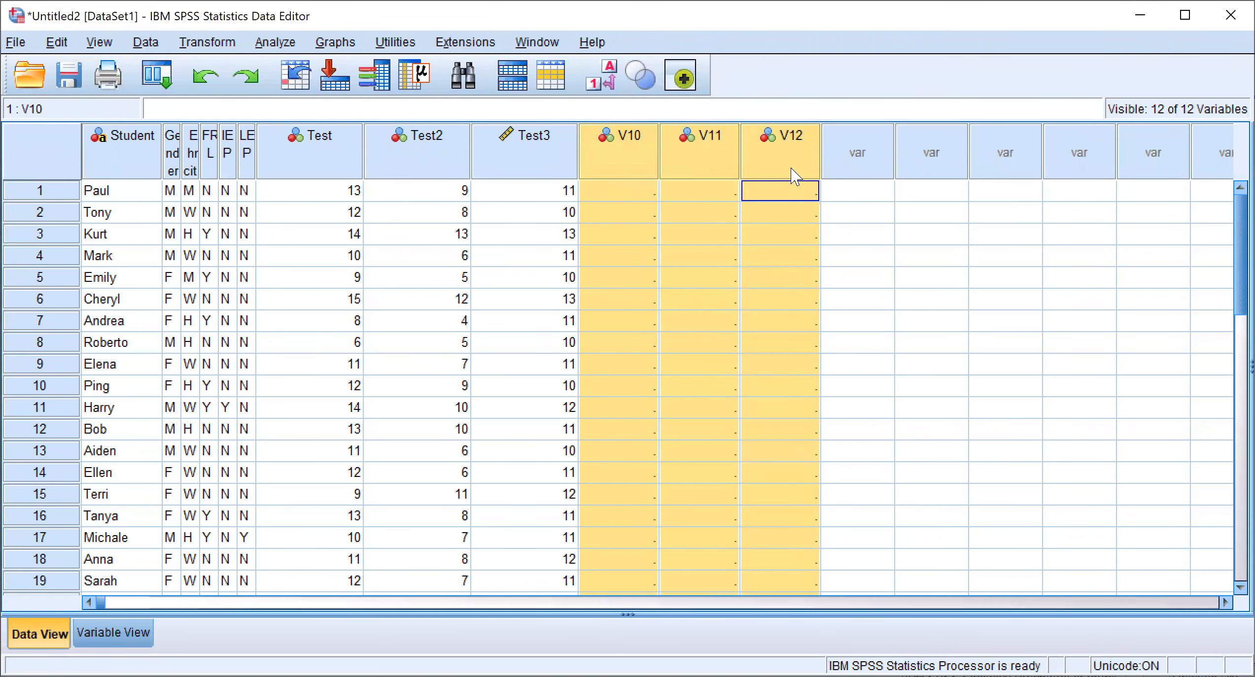
right_click(795, 247)
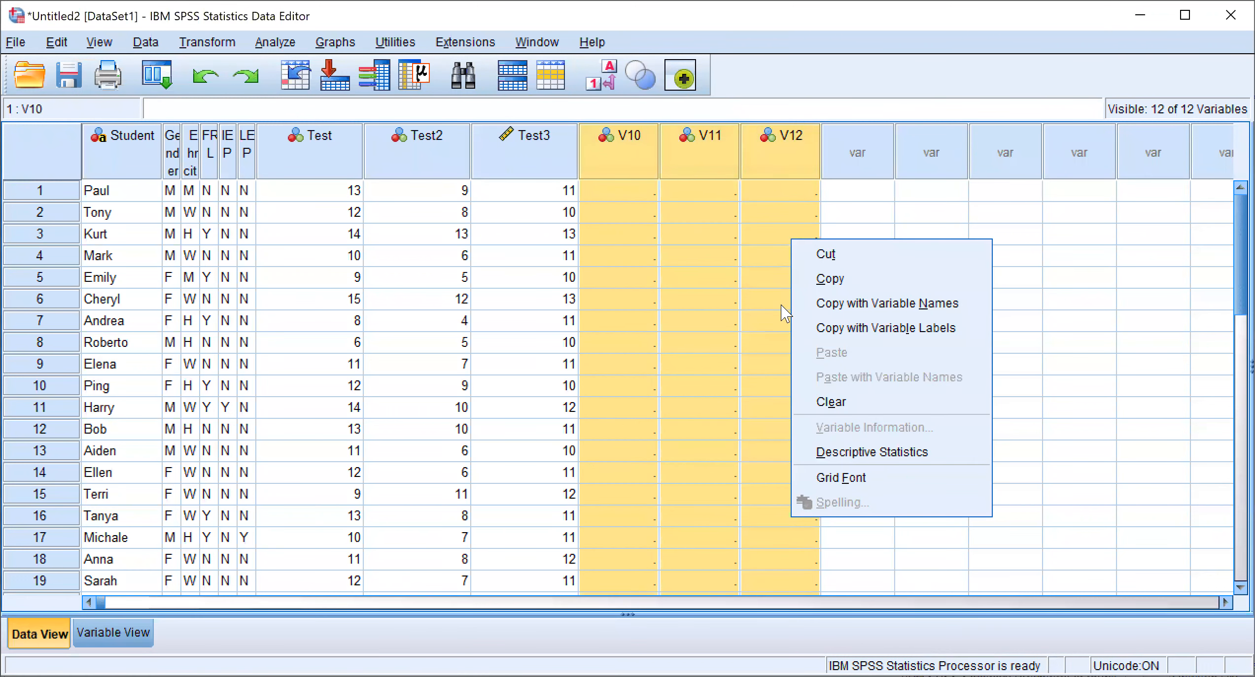
click(837, 405)
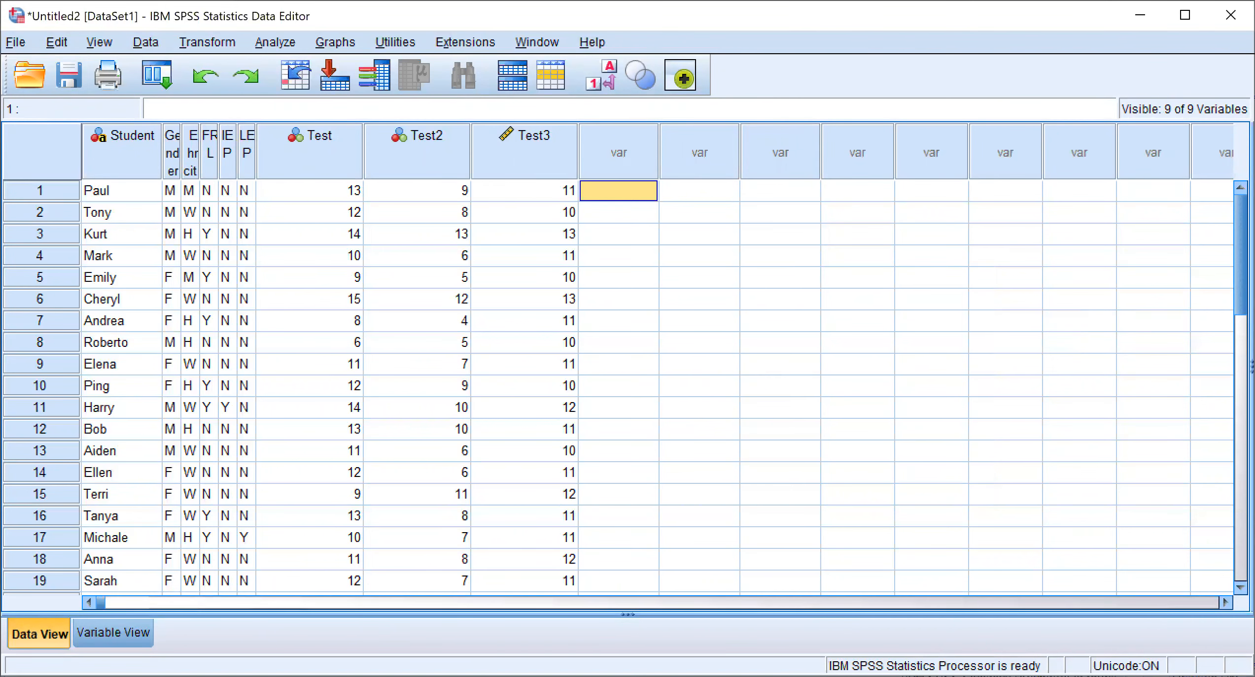
Clear the empty cases in rows 21 to 23 below the last student
scroll(626, 389, down, 2)
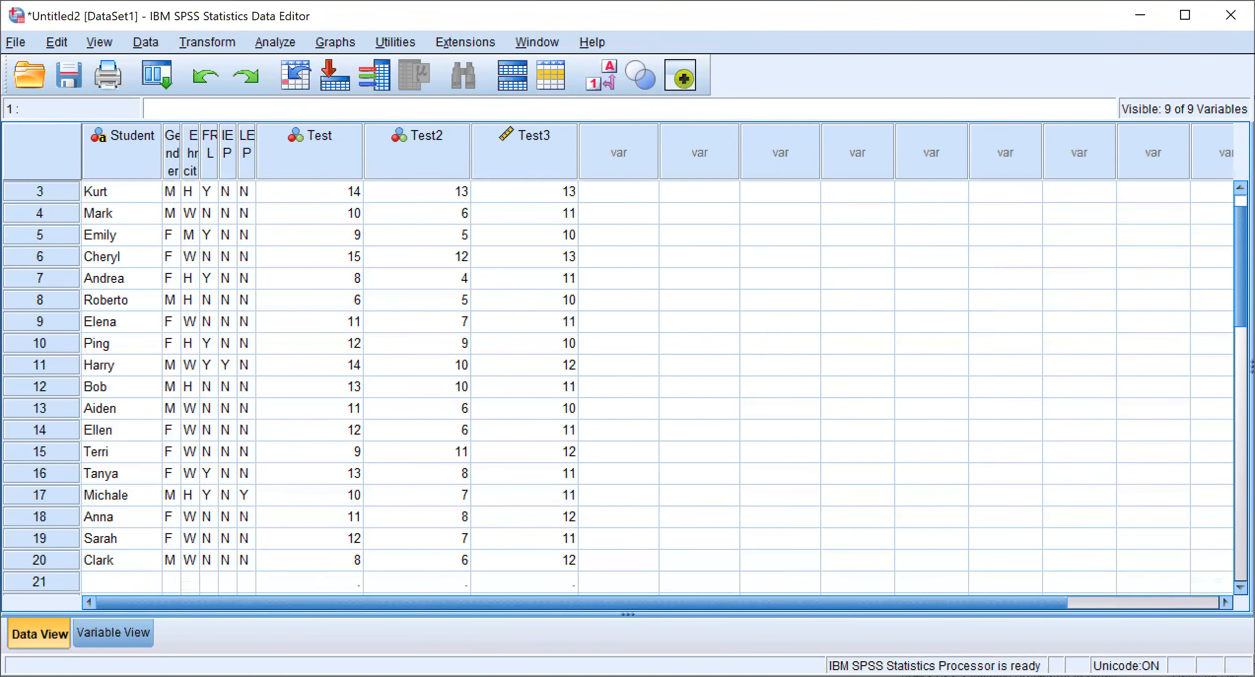
drag(1240, 310, 1240, 317)
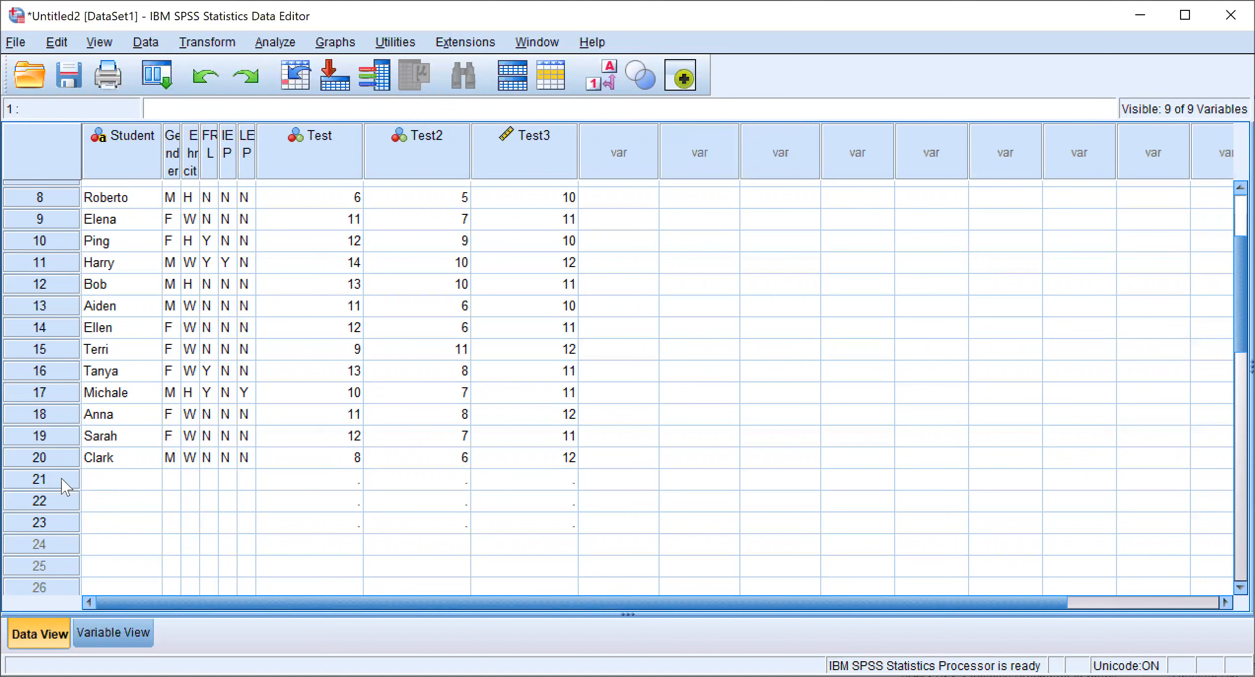
click(39, 479)
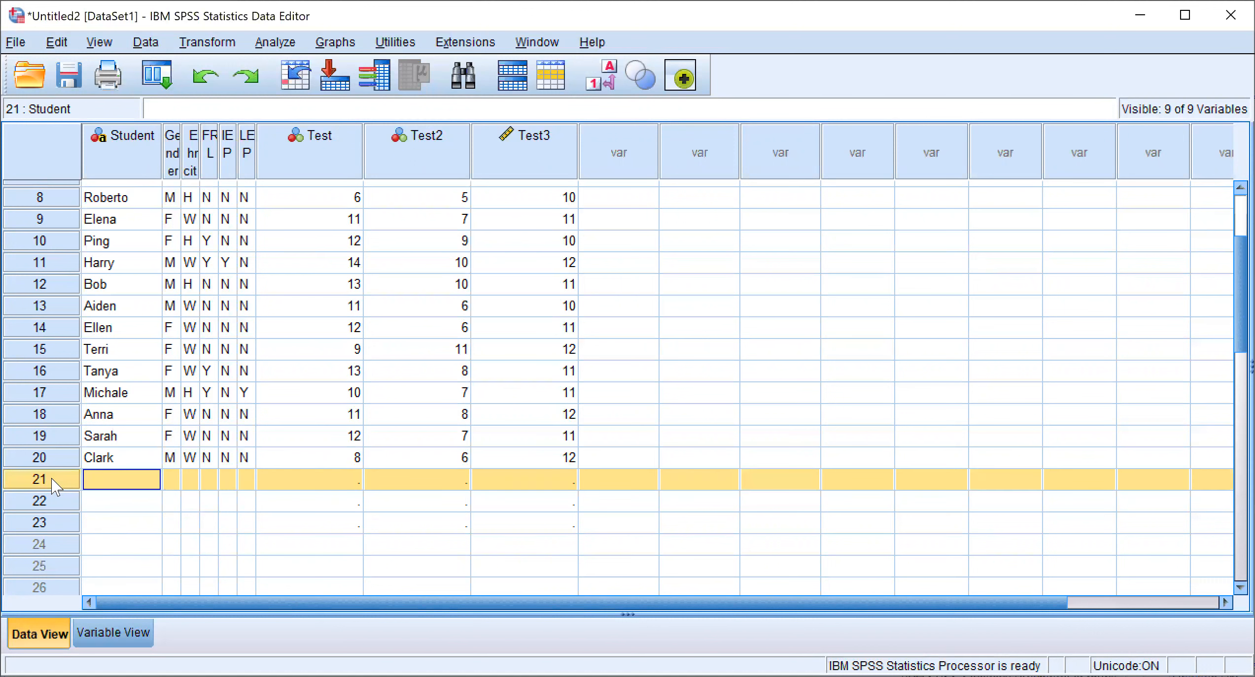
shift+click(39, 523)
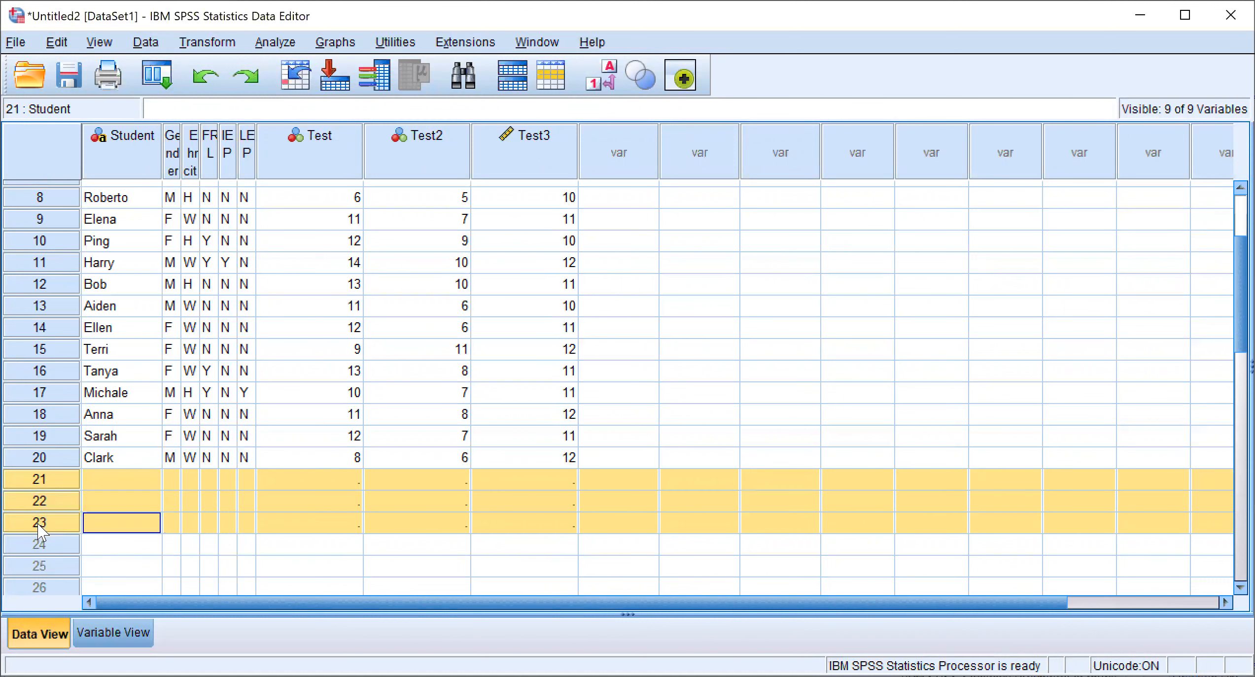
right_click(58, 508)
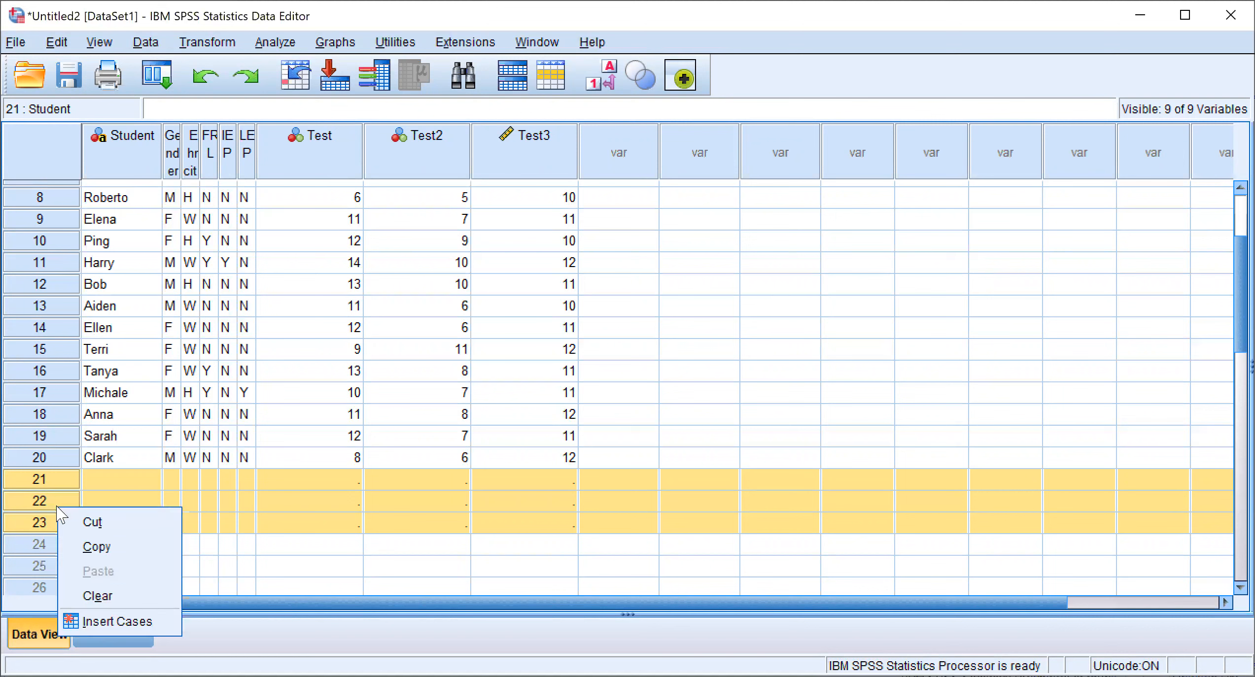
click(106, 595)
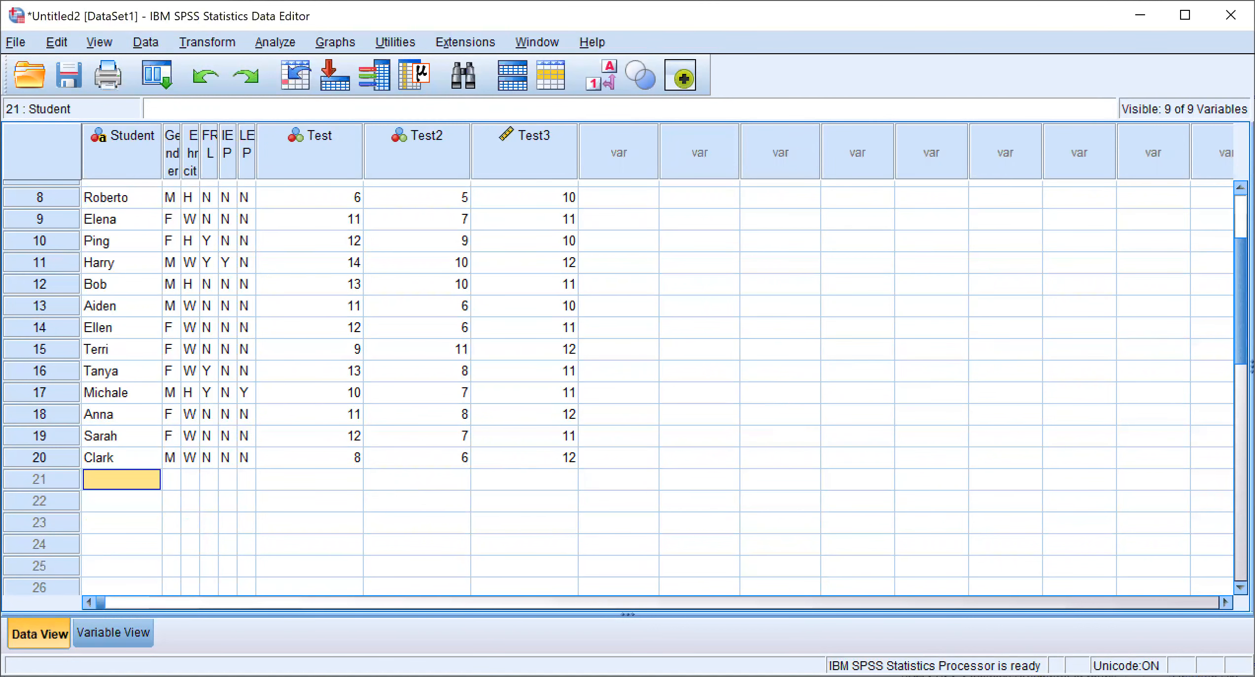
In the variable definitions, set the Columns display width to 8 for Gender, Ethnicity, FRL, IEP and LEP
scroll(616, 389, up, 3)
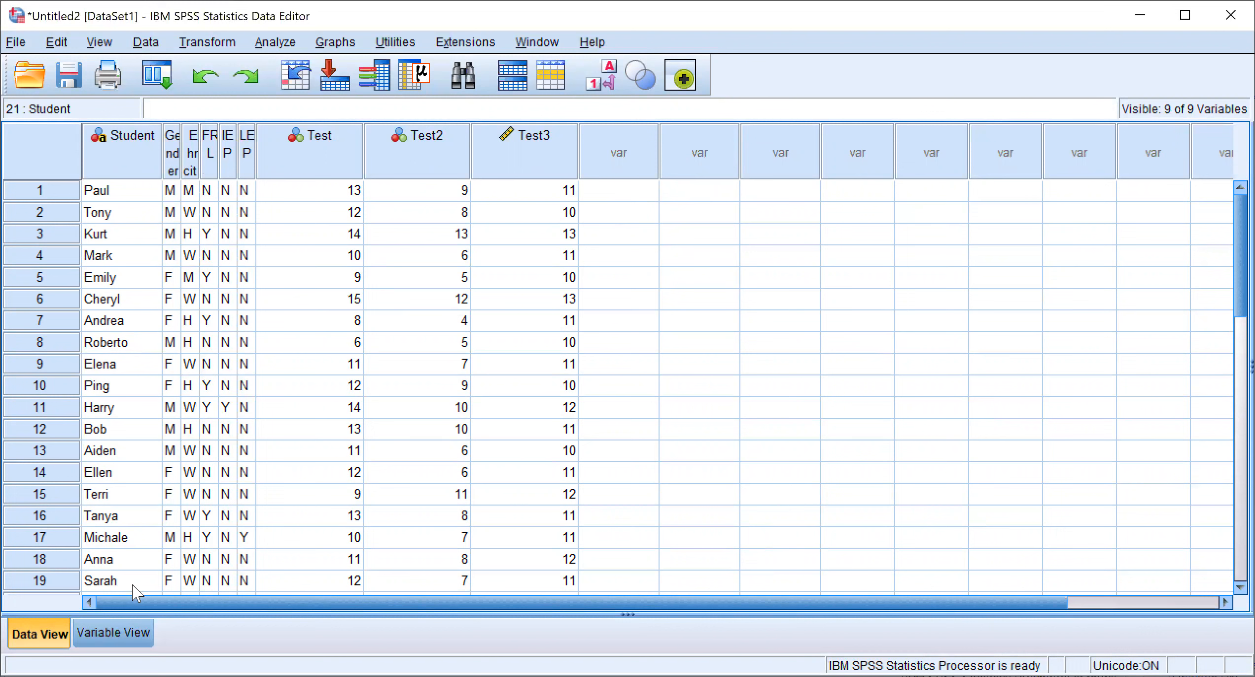
click(127, 636)
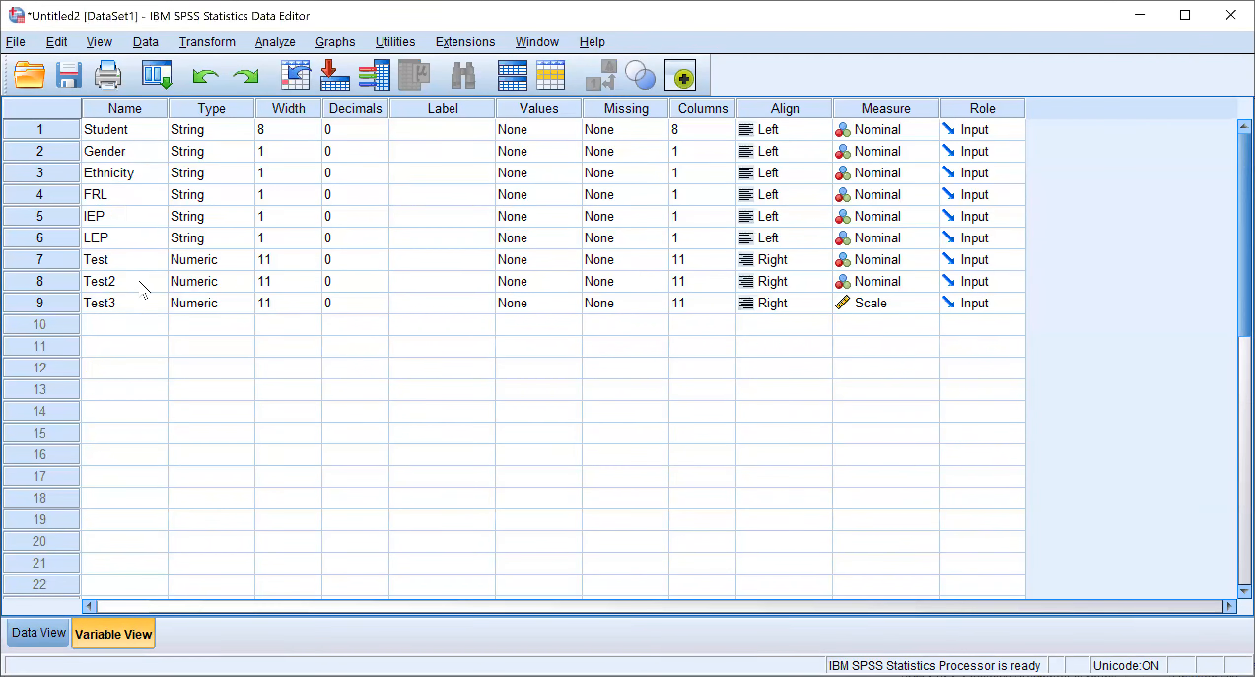
click(123, 138)
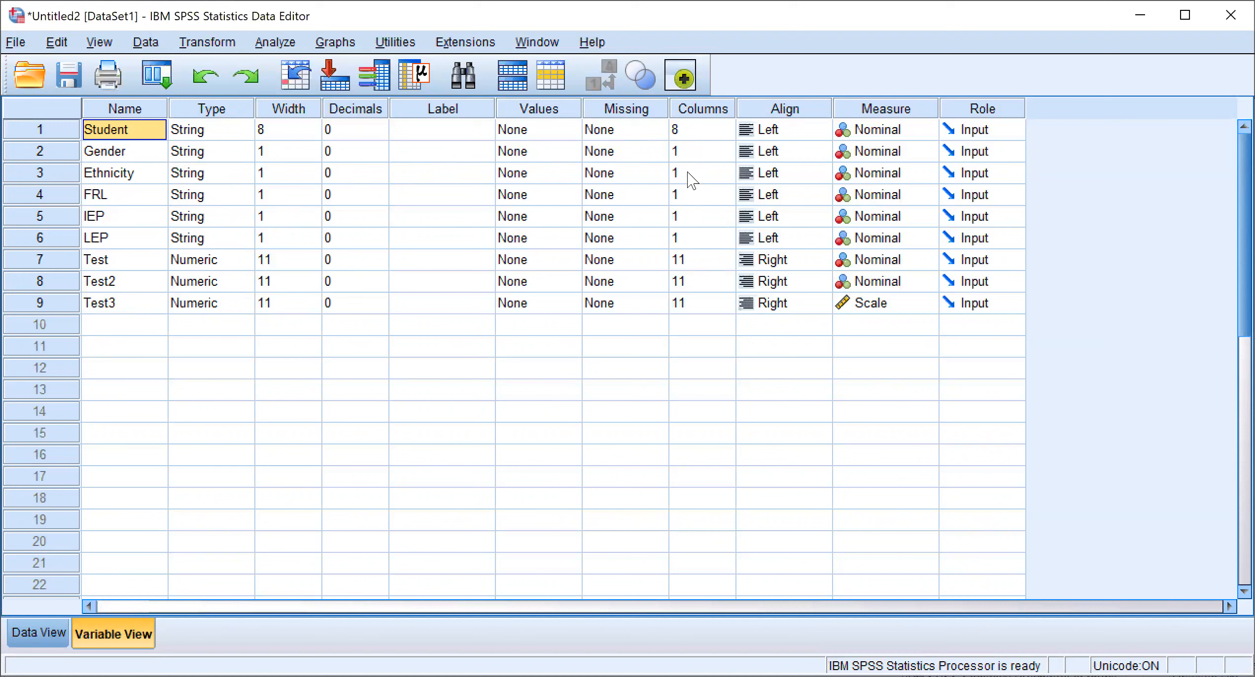
click(689, 152)
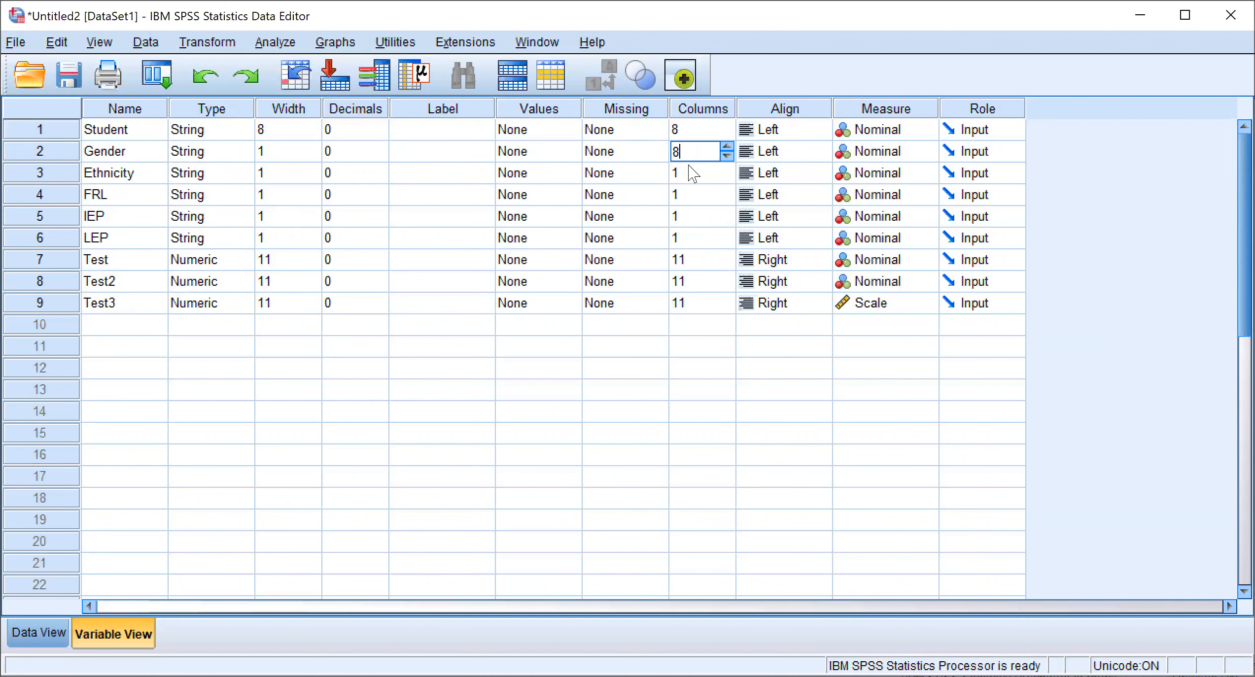
click(685, 173)
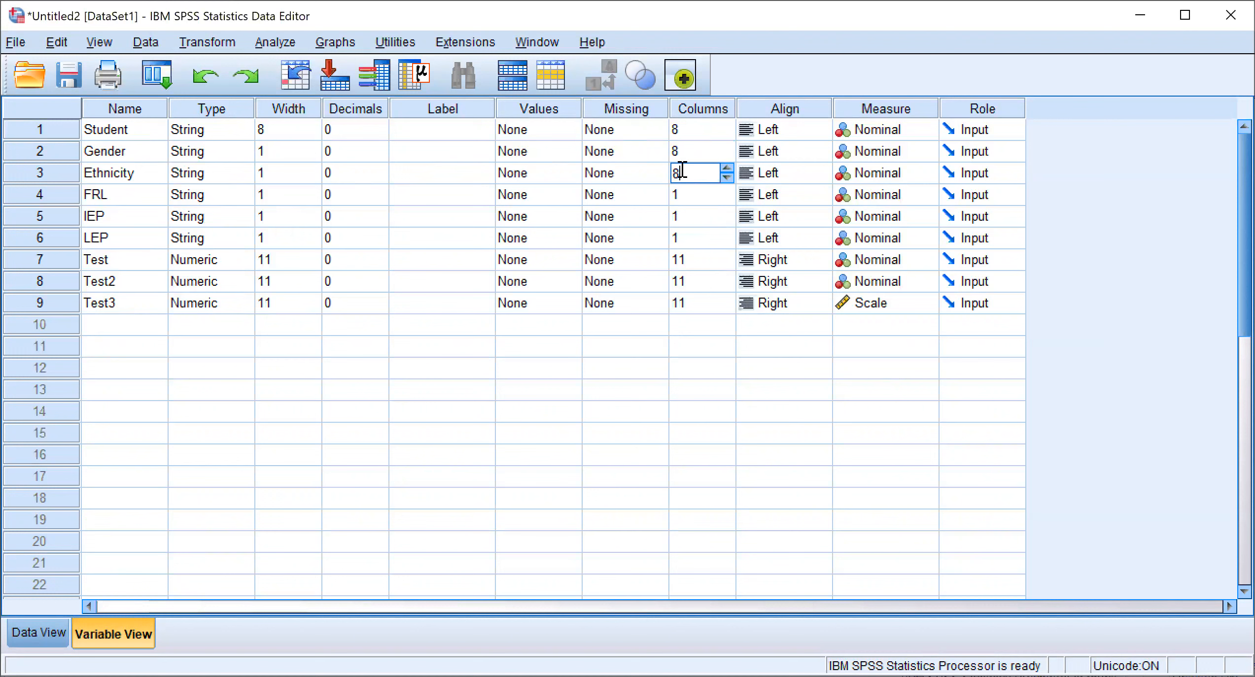
click(692, 199)
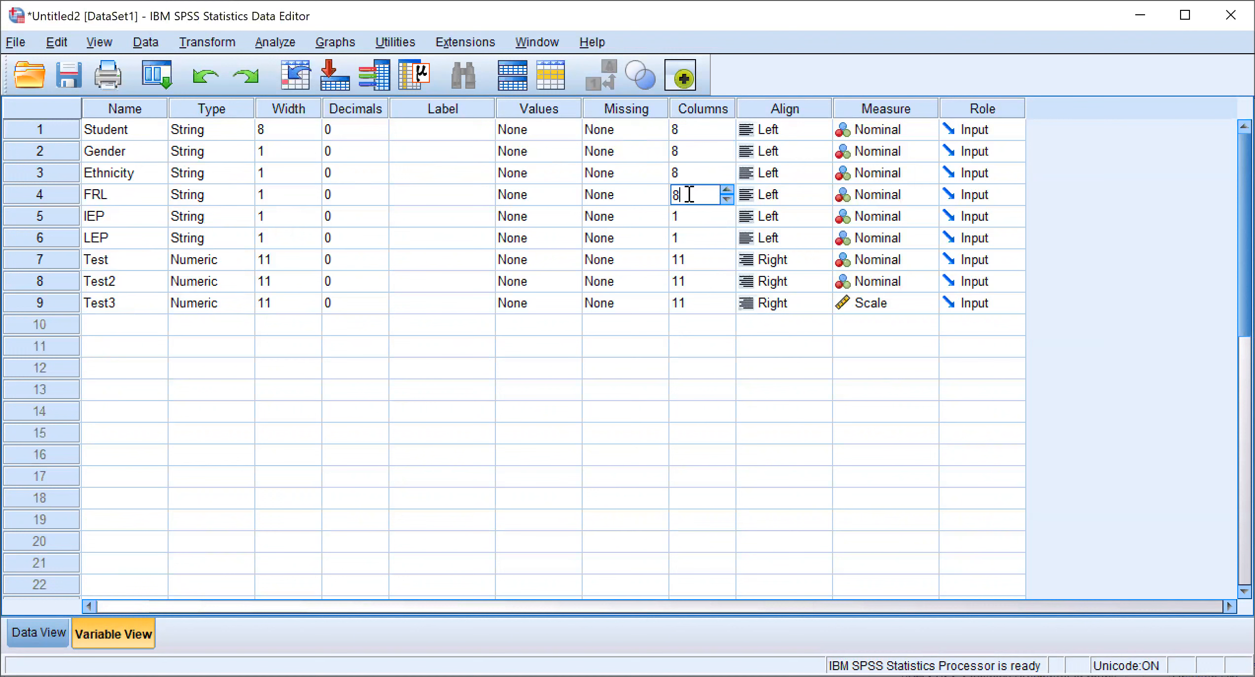
click(690, 217)
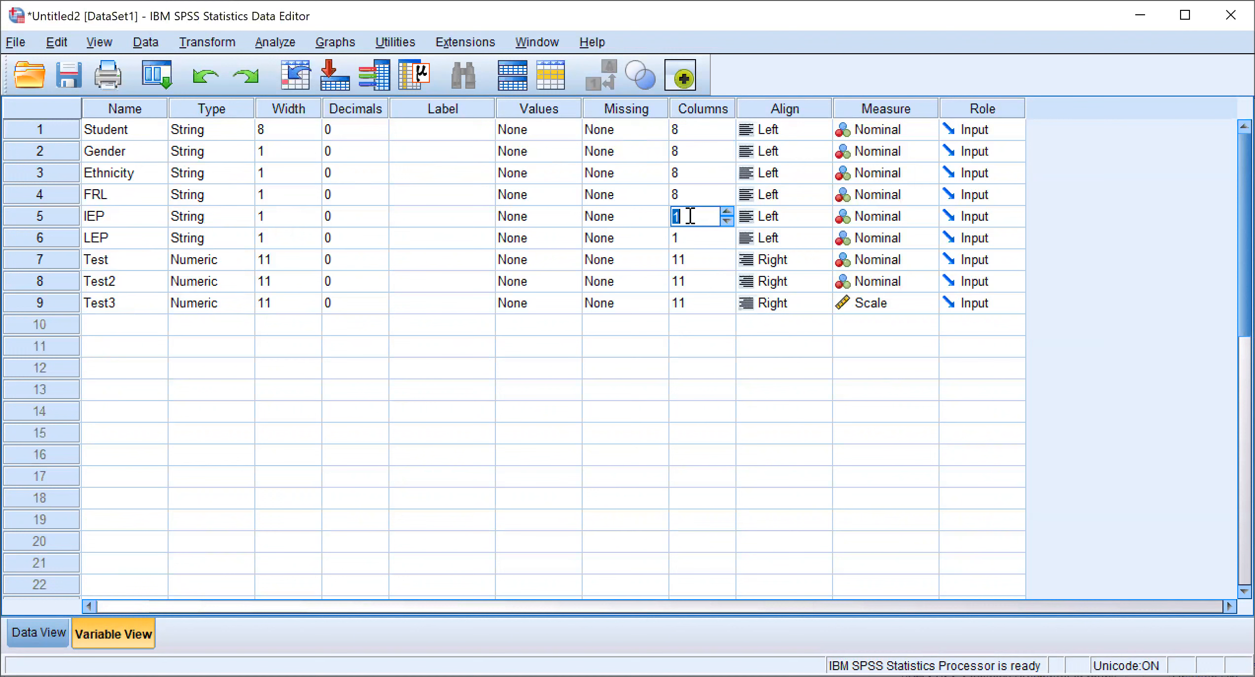
text(8)
click(692, 235)
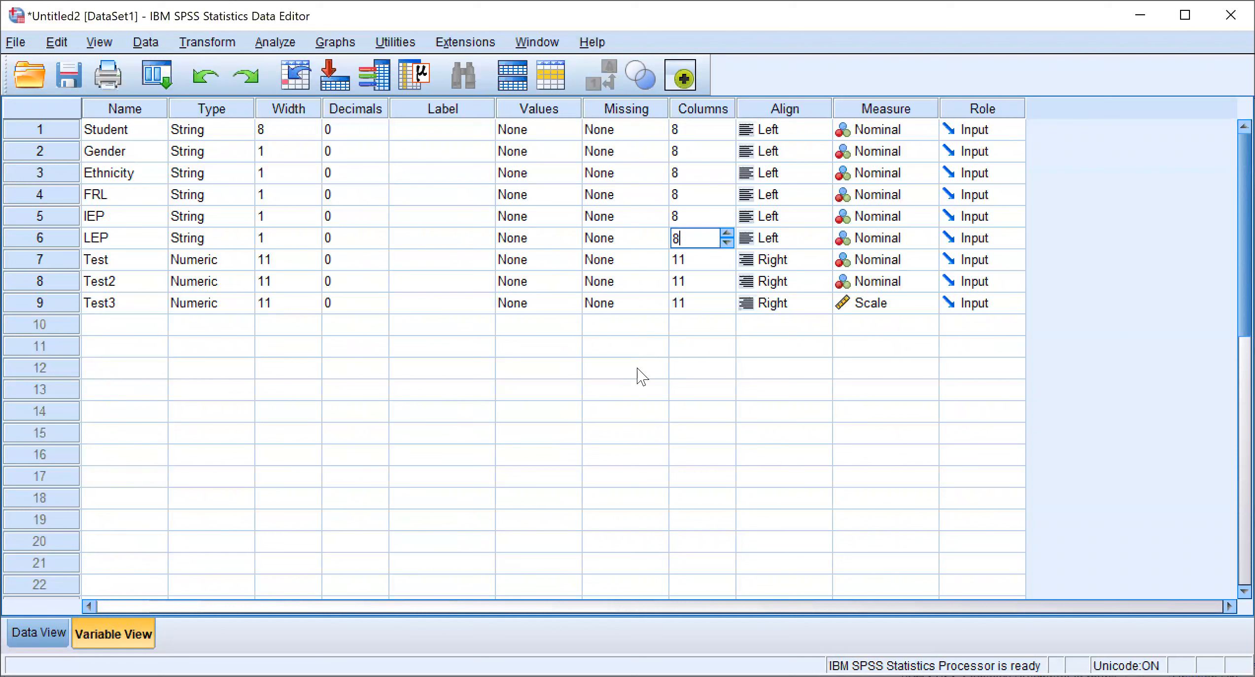
click(693, 352)
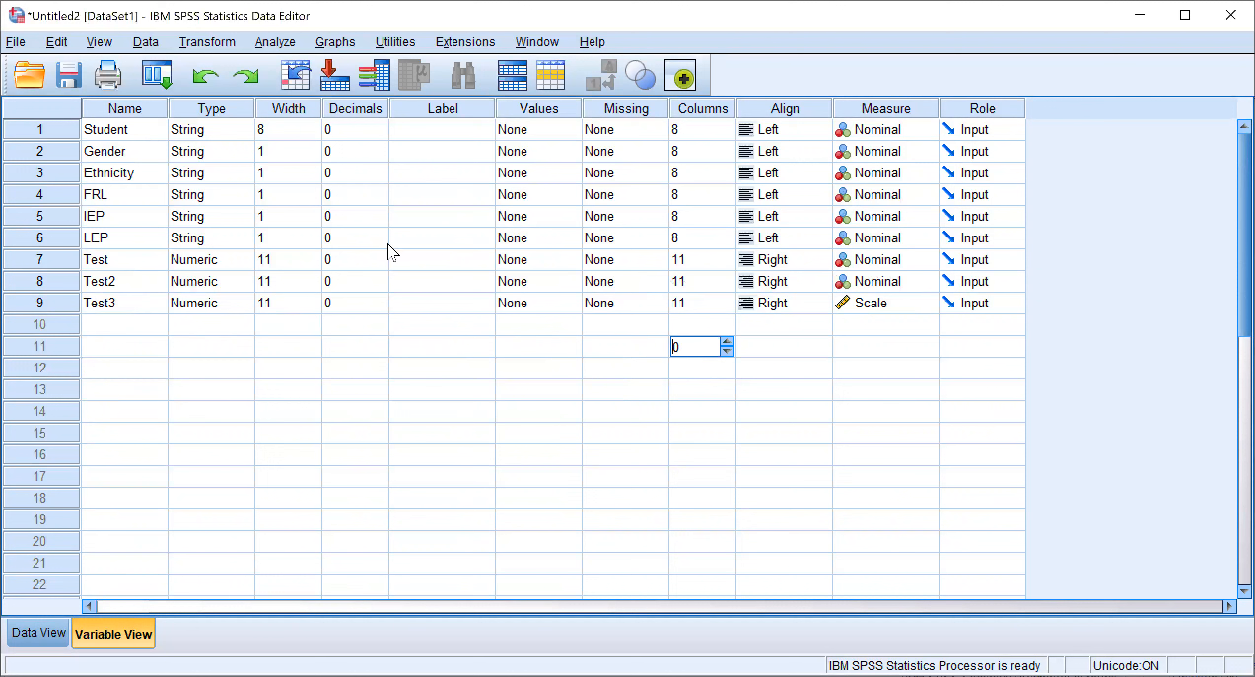
Set the measurement level of Test and Test2 to Scale, and return to the data grid
click(928, 261)
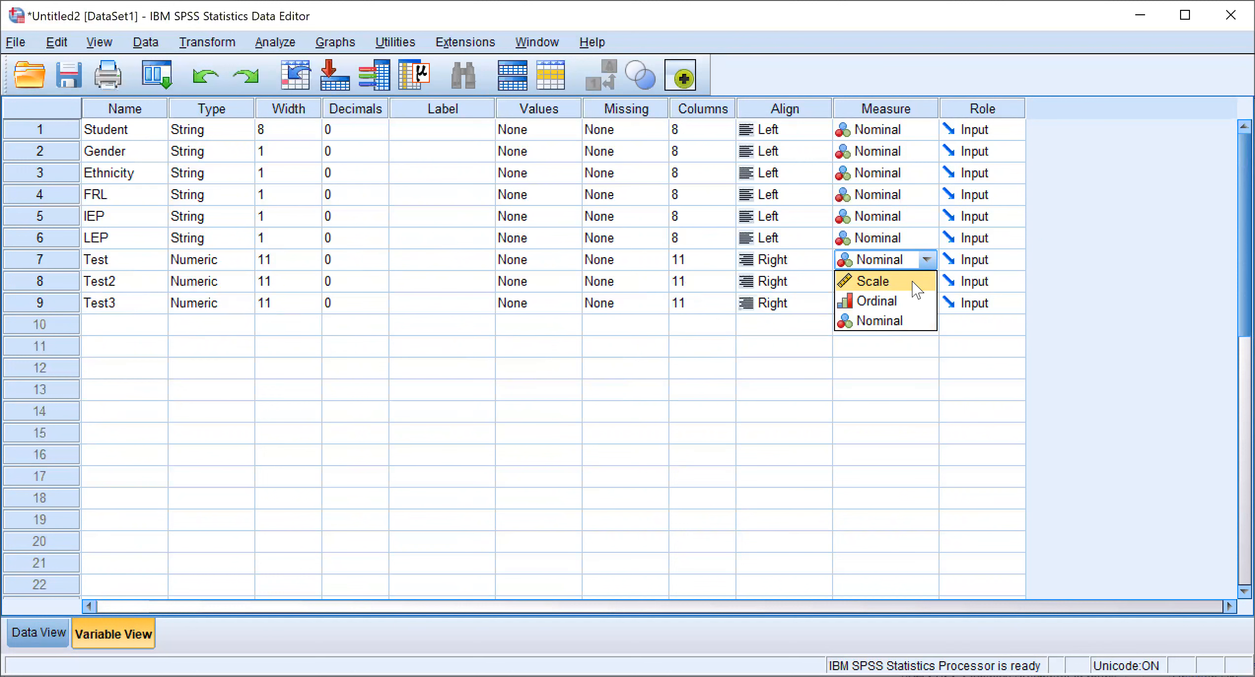
click(915, 282)
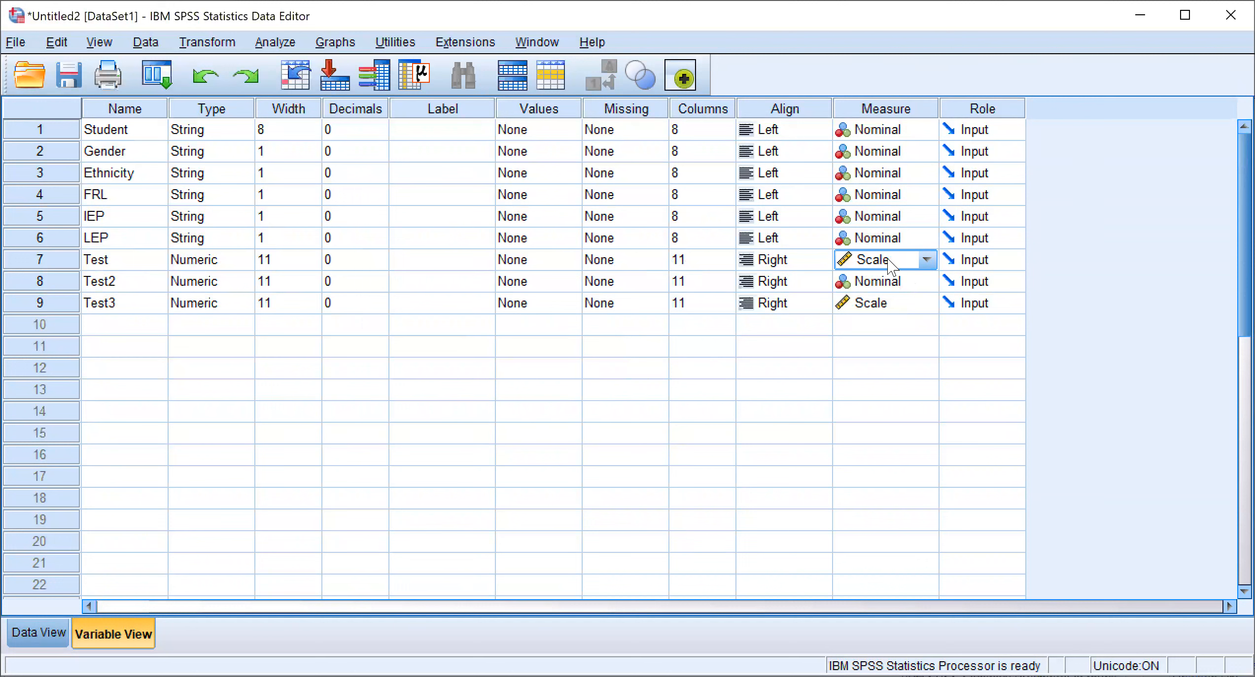
click(925, 282)
click(893, 304)
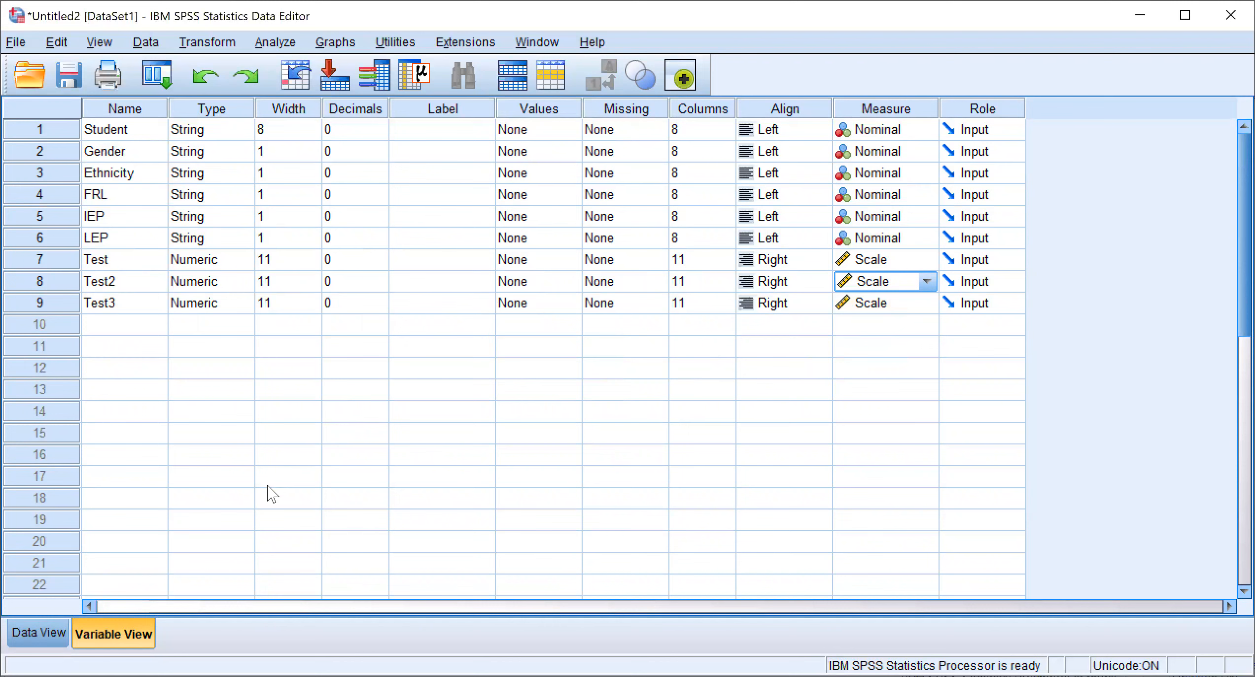
click(47, 642)
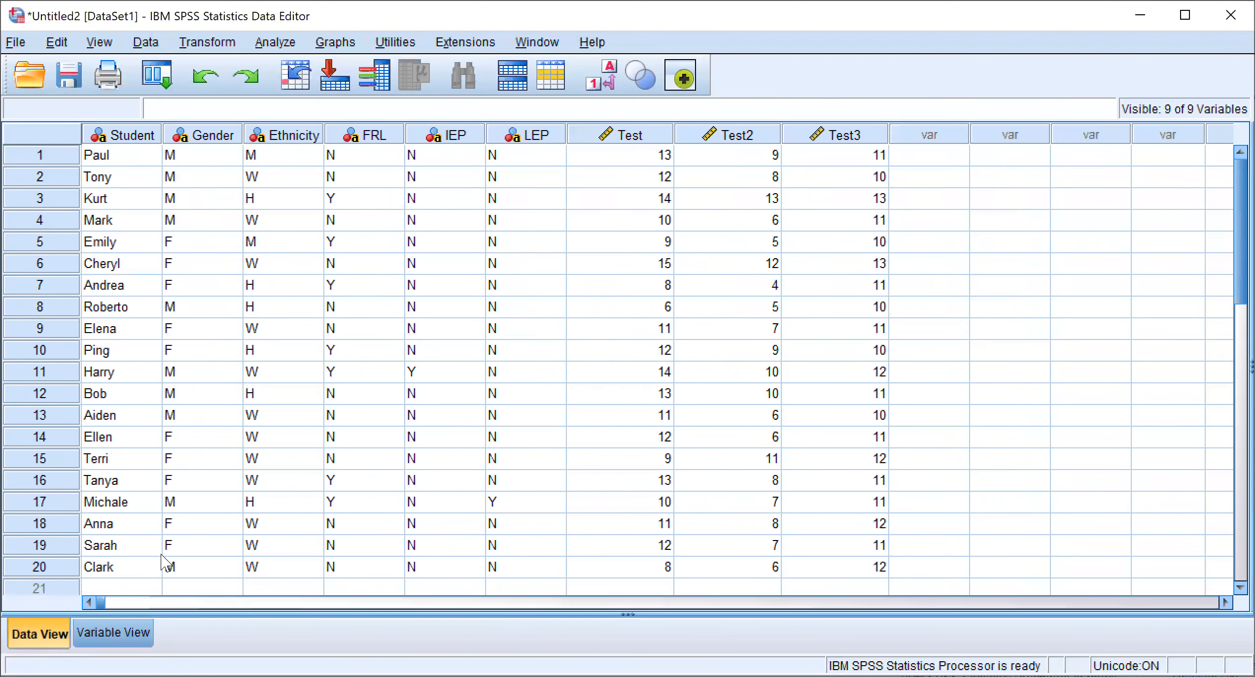